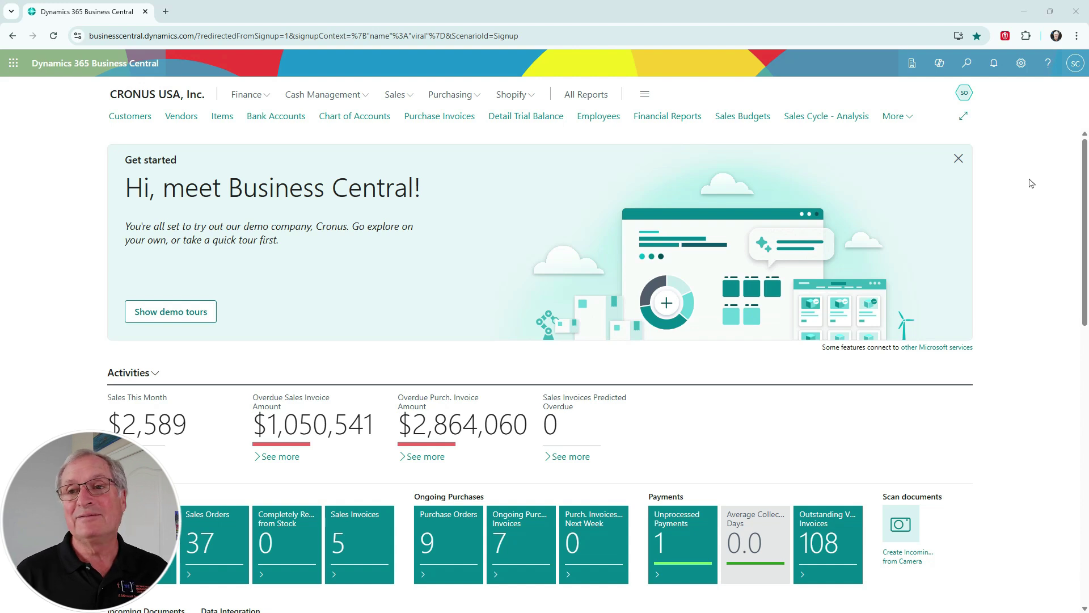
- Examine the Sales Order Agent's configuration for mailbox monitoring, inquiry responses and sales document creation, and close it without changes
{"action": "mouse_move", "coordinate": [968, 101]}
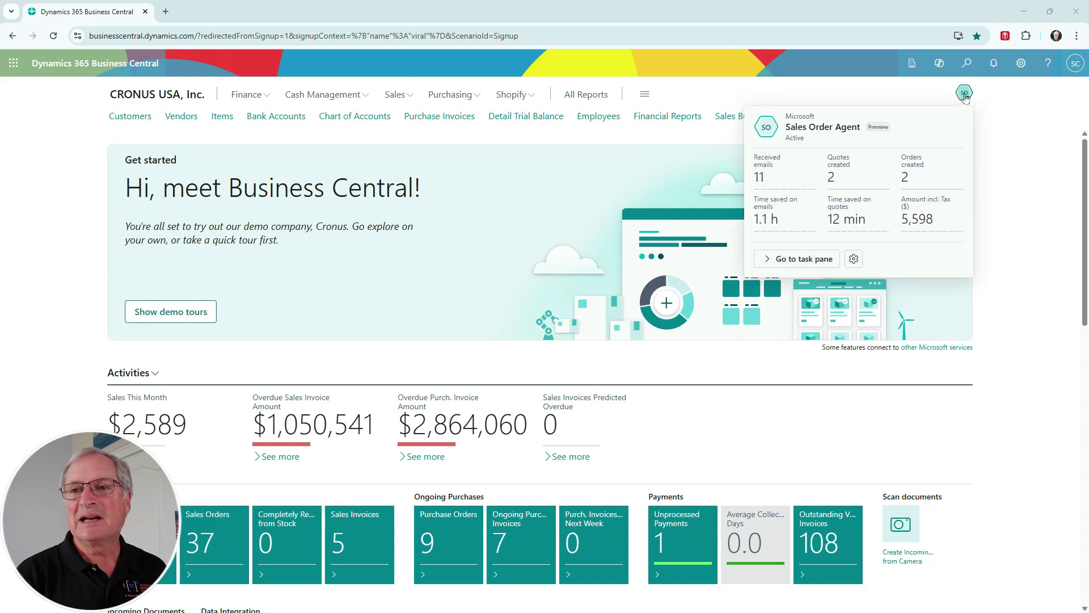
{"action": "left_click", "coordinate": [966, 98]}
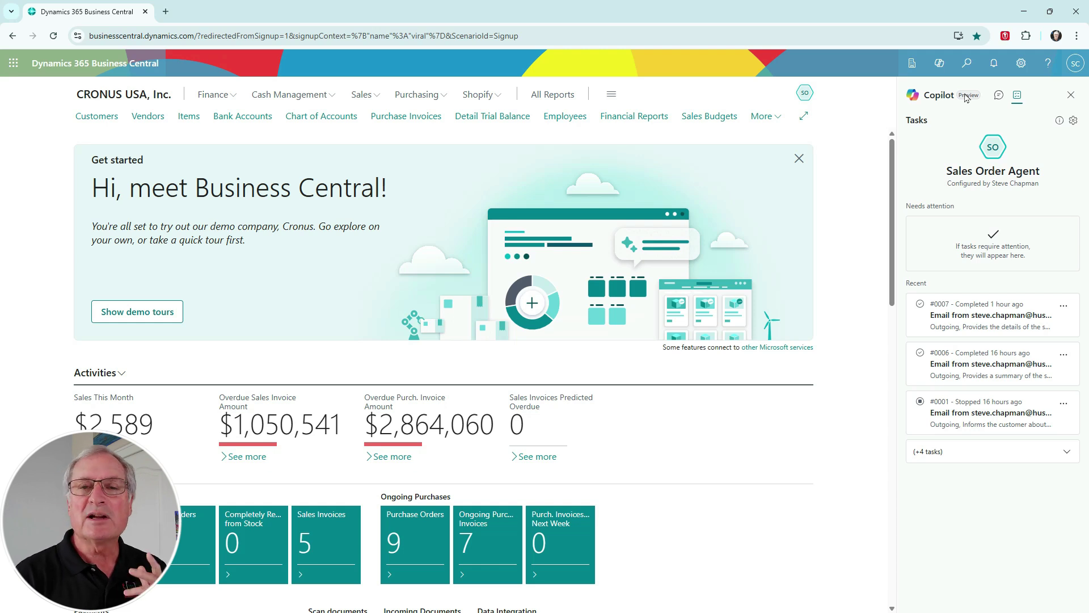
{"action": "left_click", "coordinate": [1073, 122]}
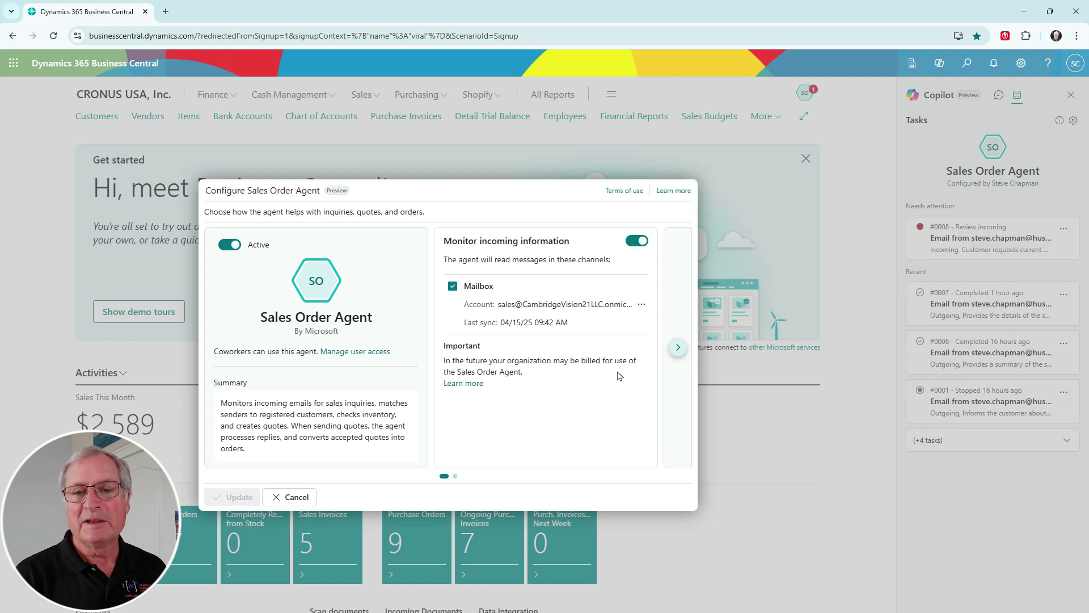
{"action": "left_click", "coordinate": [678, 347]}
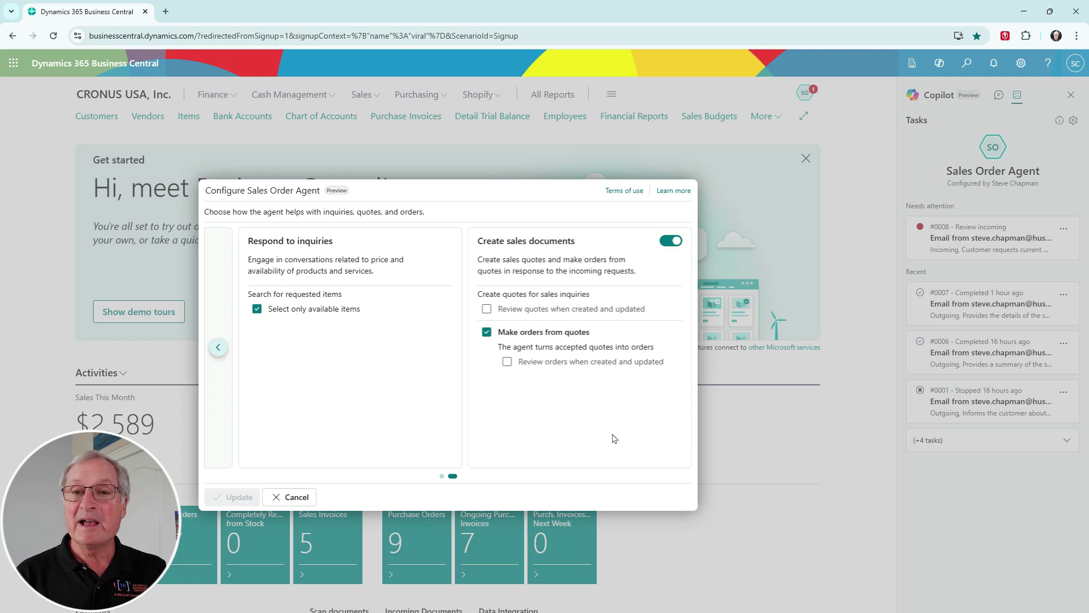
{"action": "key", "text": "Escape"}
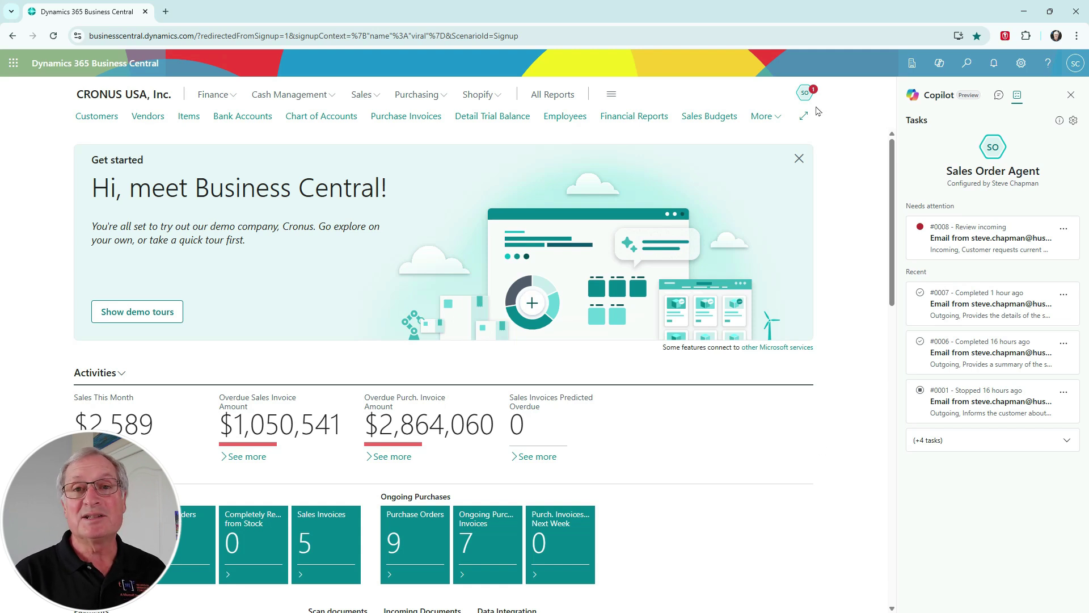
- Review the incoming pricing inquiry from SR Designs that needs attention and confirm it for processing by the agent
{"action": "left_click", "coordinate": [976, 243]}
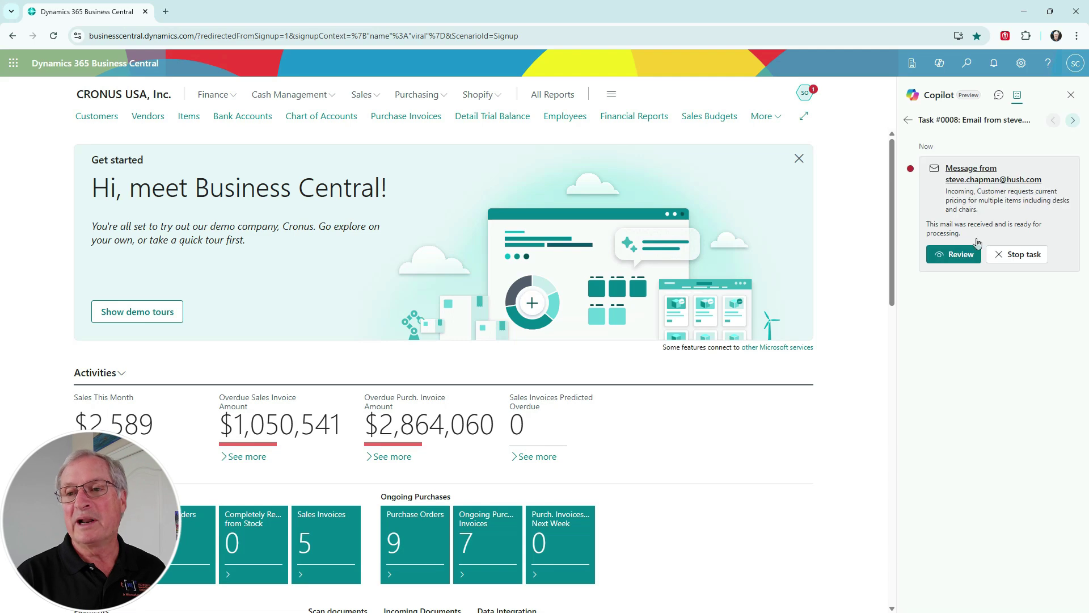
{"action": "left_click", "coordinate": [954, 256]}
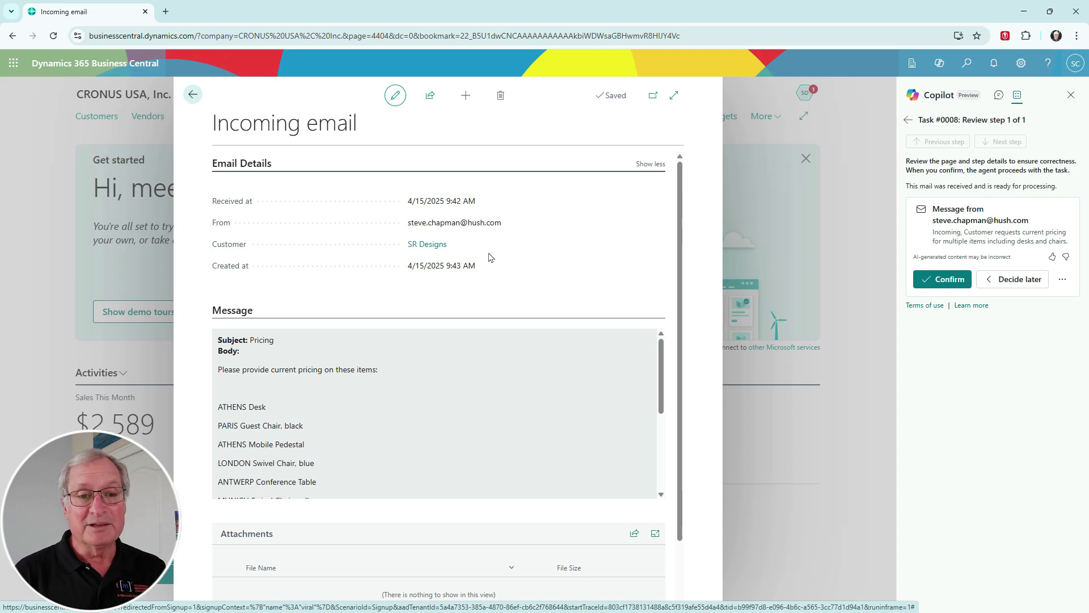
{"action": "scroll", "coordinate": [482, 437], "scroll_direction": "down", "scroll_amount": 3}
{"action": "scroll", "coordinate": [608, 439], "scroll_direction": "up", "scroll_amount": 3}
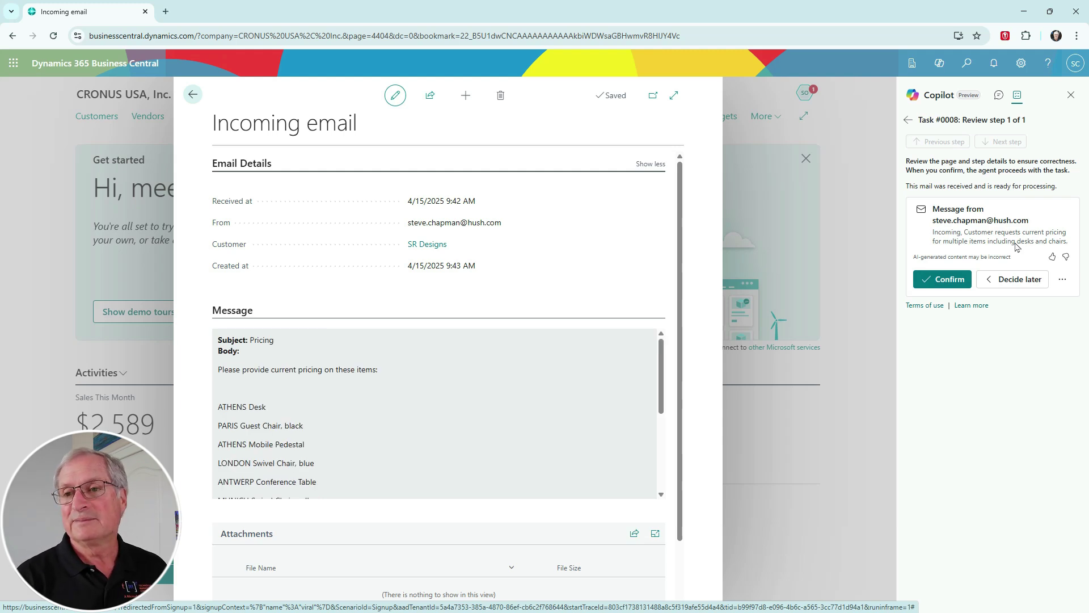
{"action": "left_click", "coordinate": [952, 284]}
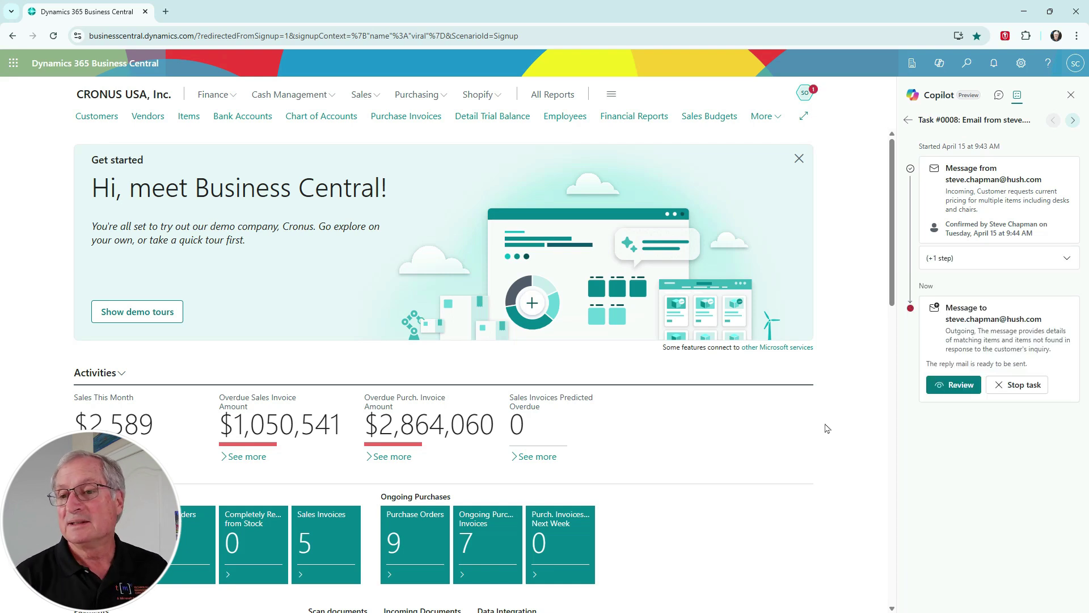
- Review the agent's outgoing reply with the matching and not-found items, and confirm it for sending to the customer
{"action": "left_click", "coordinate": [956, 385]}
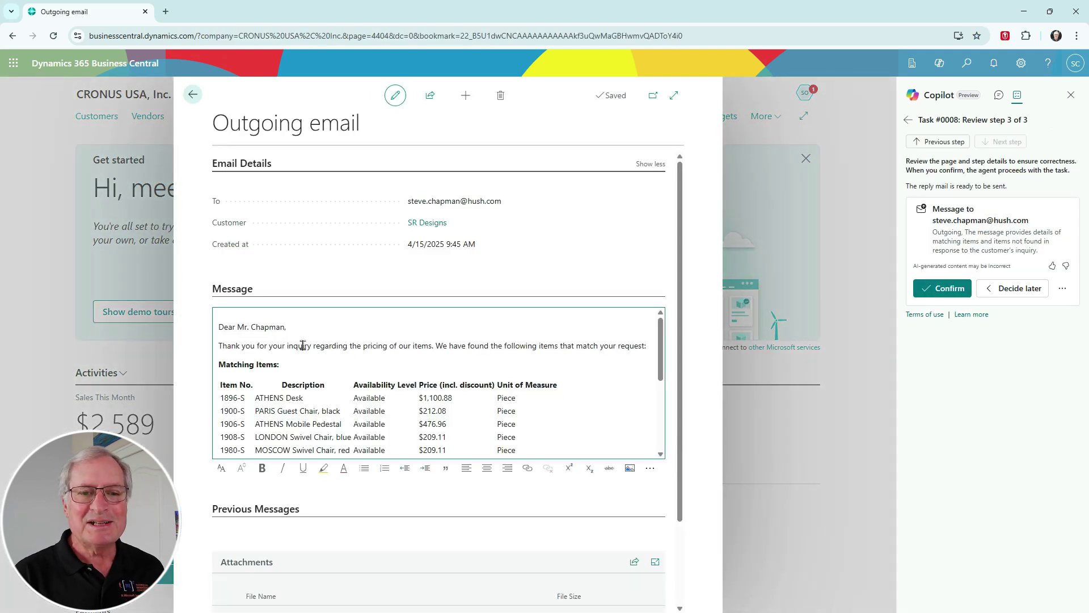
{"action": "scroll", "coordinate": [590, 386], "scroll_direction": "down", "scroll_amount": 2}
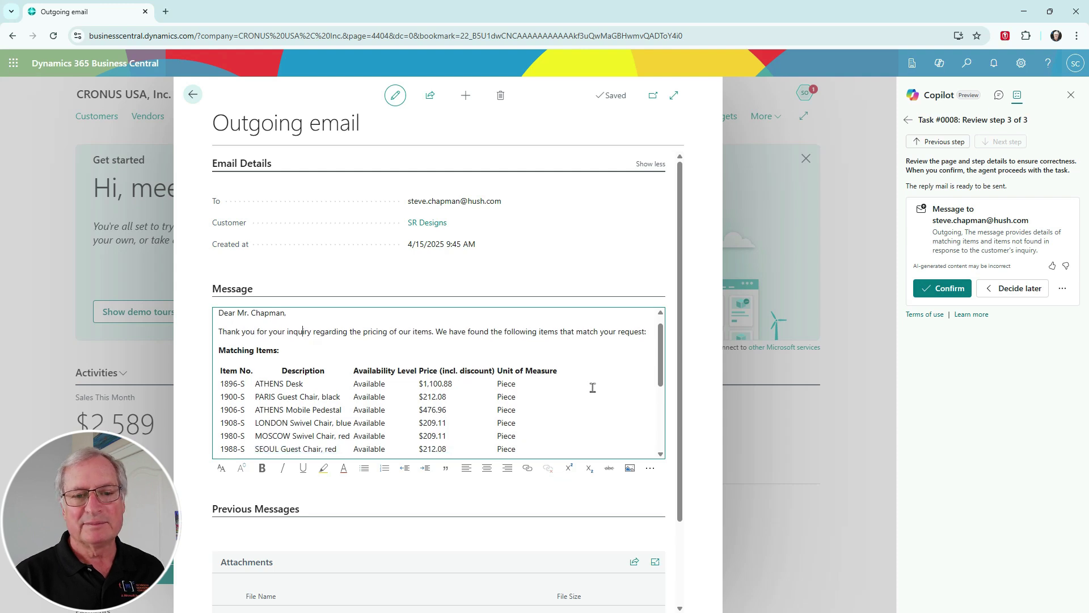
{"action": "scroll", "coordinate": [592, 386], "scroll_direction": "up", "scroll_amount": 1}
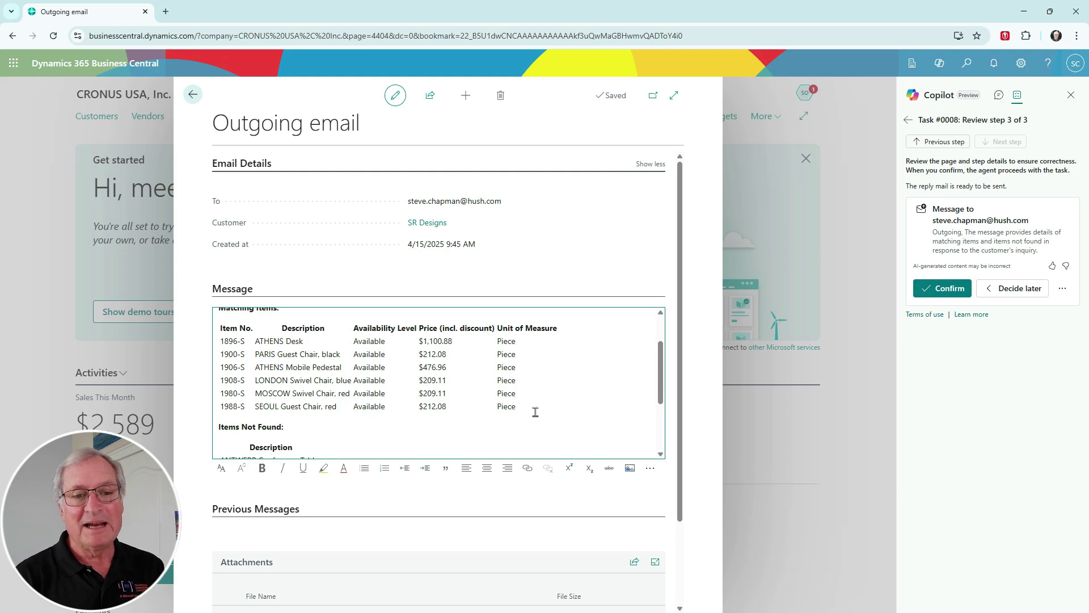
{"action": "scroll", "coordinate": [488, 408], "scroll_direction": "down", "scroll_amount": 2}
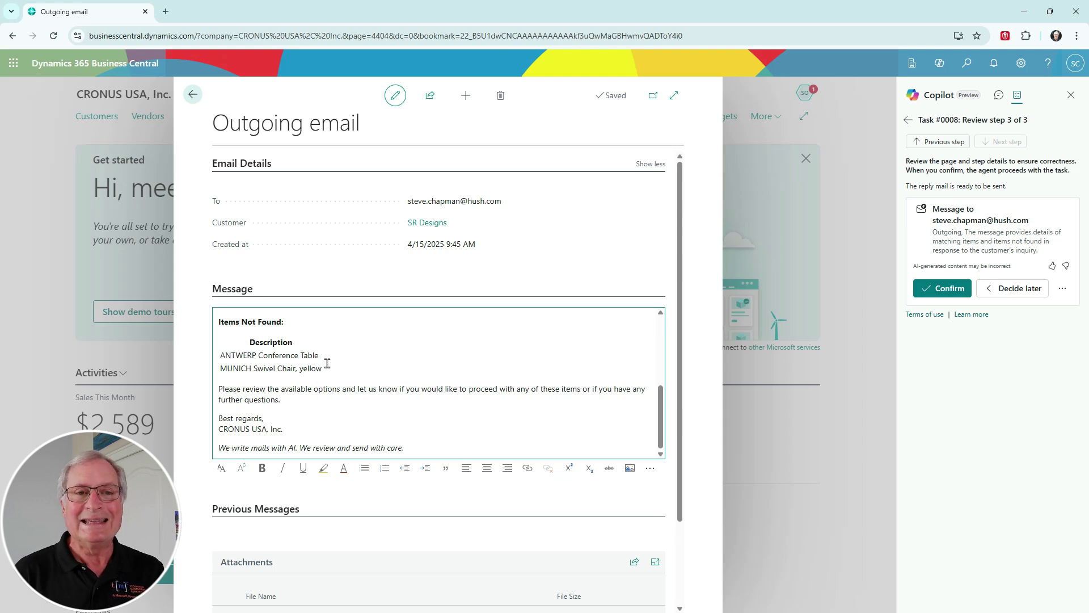
{"action": "scroll", "coordinate": [564, 428], "scroll_direction": "up", "scroll_amount": 2}
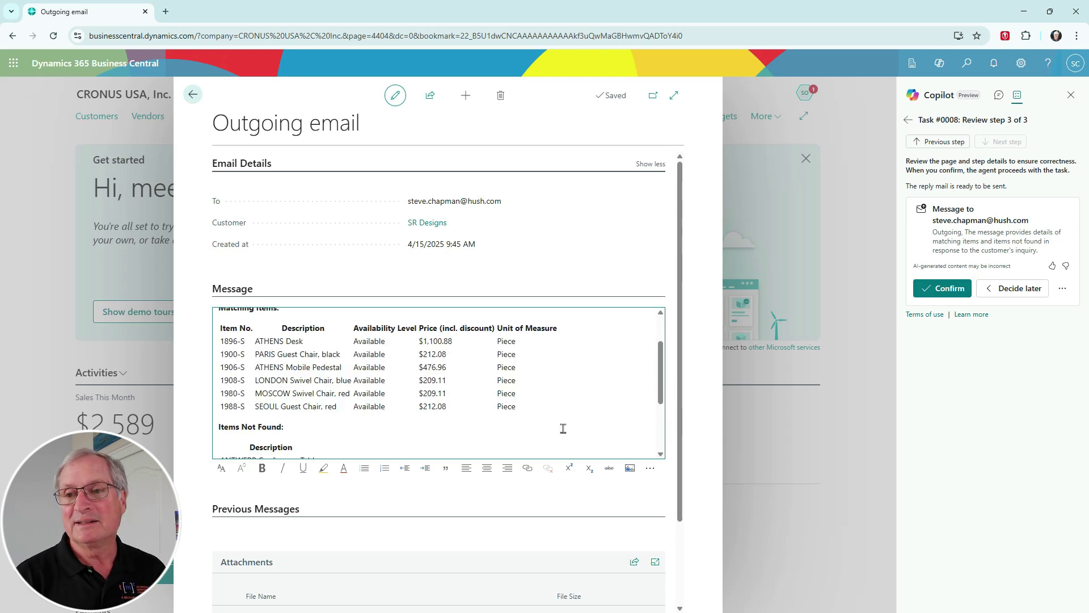
{"action": "left_click", "coordinate": [942, 289]}
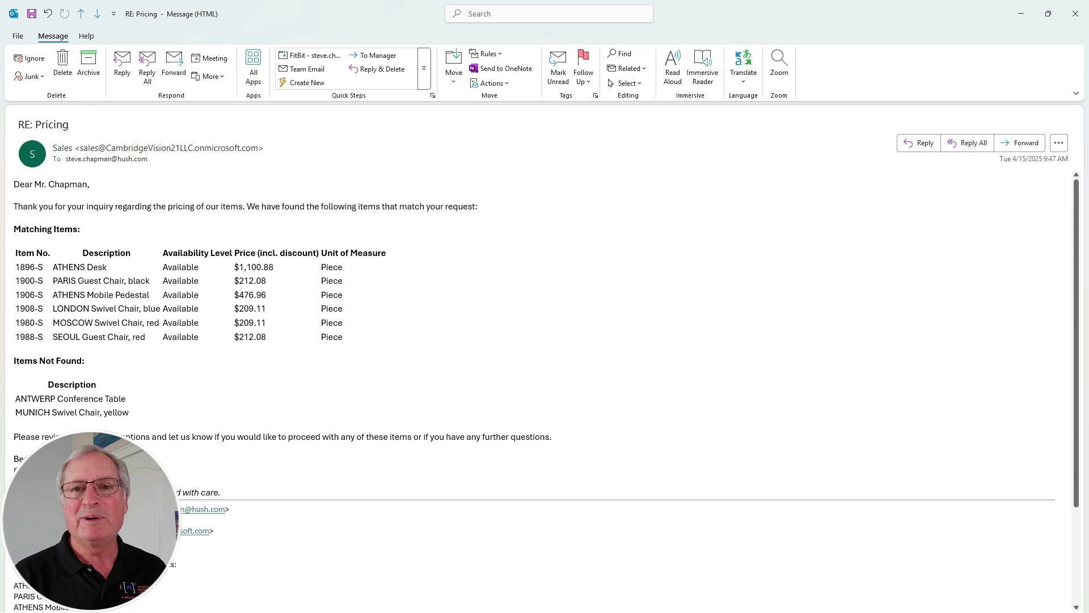
- In Outlook, send a reply removing the Seoul Guest Chair and requesting a quote: 2 ATHENS Desk, 2 PARIS, 2 ATHENS Pedestal, 1 LONDON, 1 MOSCOW, delivery 07/15/2025
{"action": "left_click", "coordinate": [122, 68]}
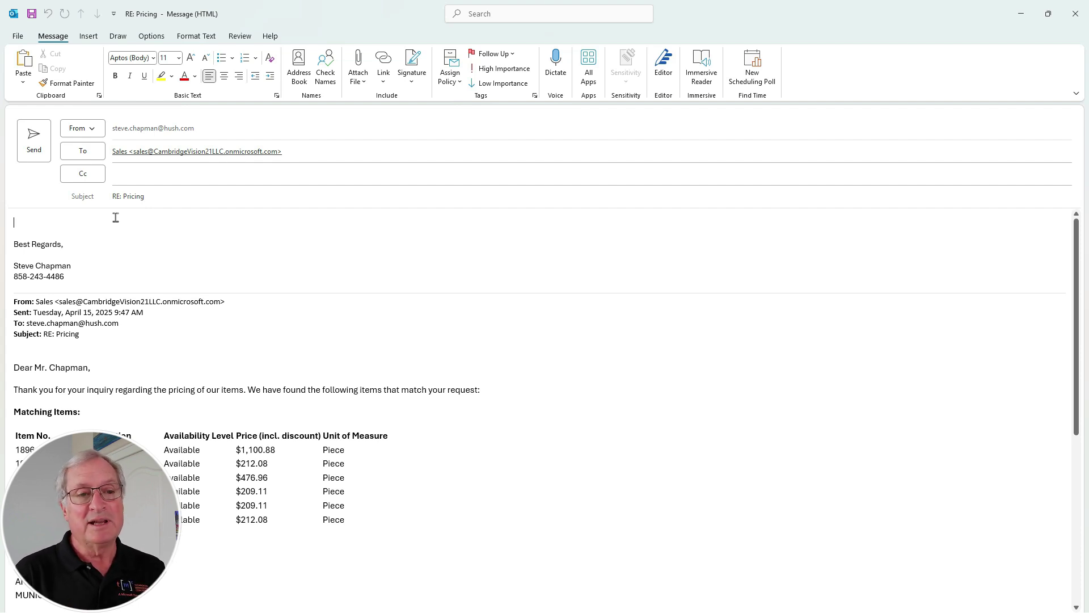
{"action": "type", "text": "Please remove the Seoul Guest Chair and send a sales quote for the remaining items with these quantities:  2 ATHENS Desk 2 PARIS Guest Chair, black 2 ATHENS Mobile Pedestal 1 LONDON Swivel Chair, blue 1 MOSCOW Swivel Chair, red  Delivery Date: 07/15/2025"}
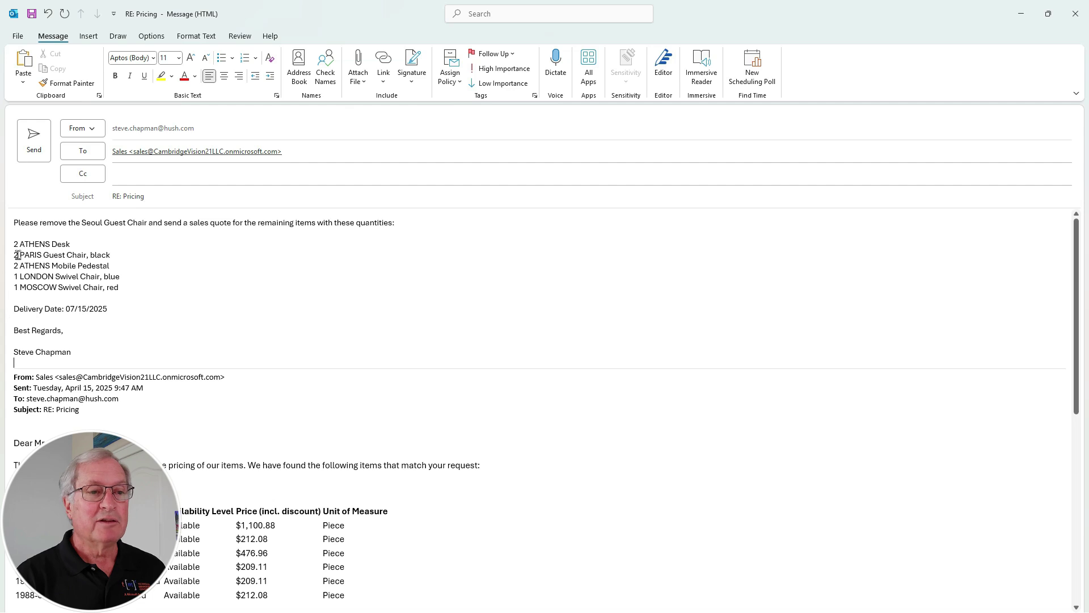
{"action": "left_click", "coordinate": [112, 359]}
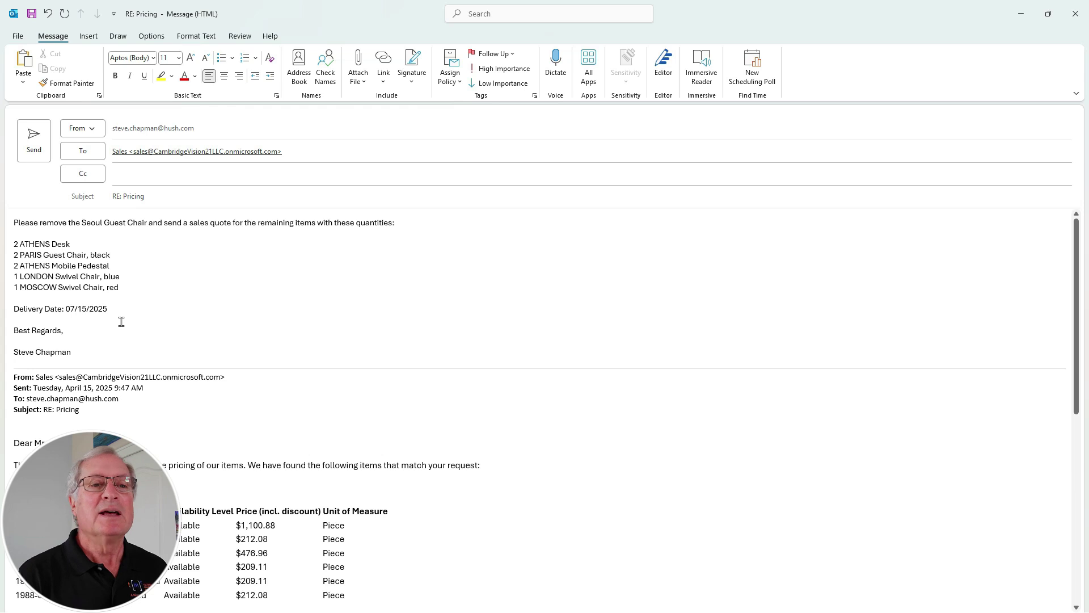
{"action": "left_click", "coordinate": [33, 141]}
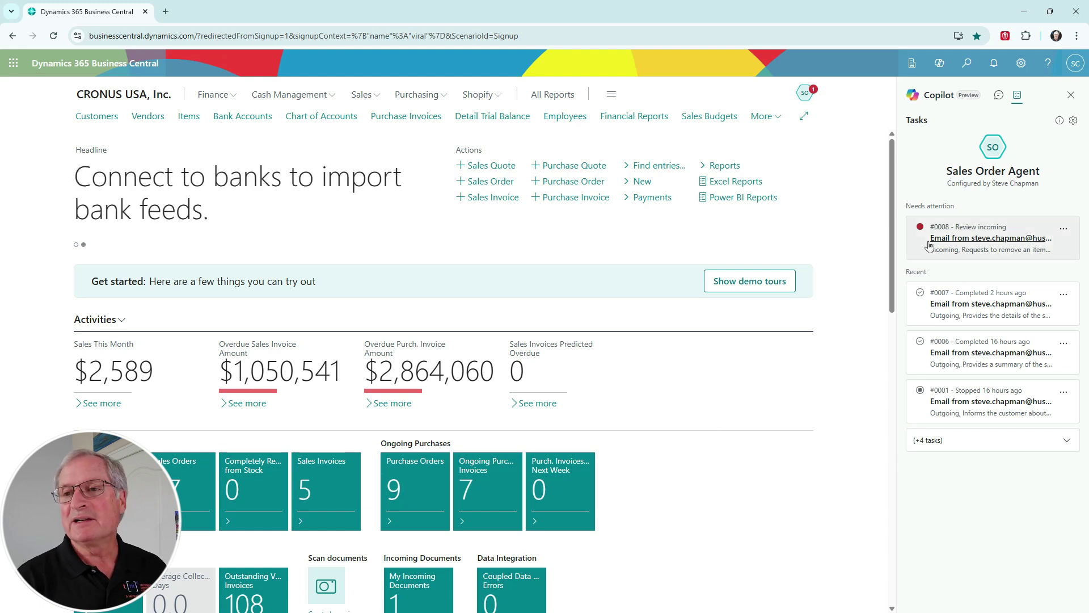
- Back in Business Central, review the customer's incoming email requesting the sales quote and confirm it for processing
{"action": "left_click", "coordinate": [947, 241]}
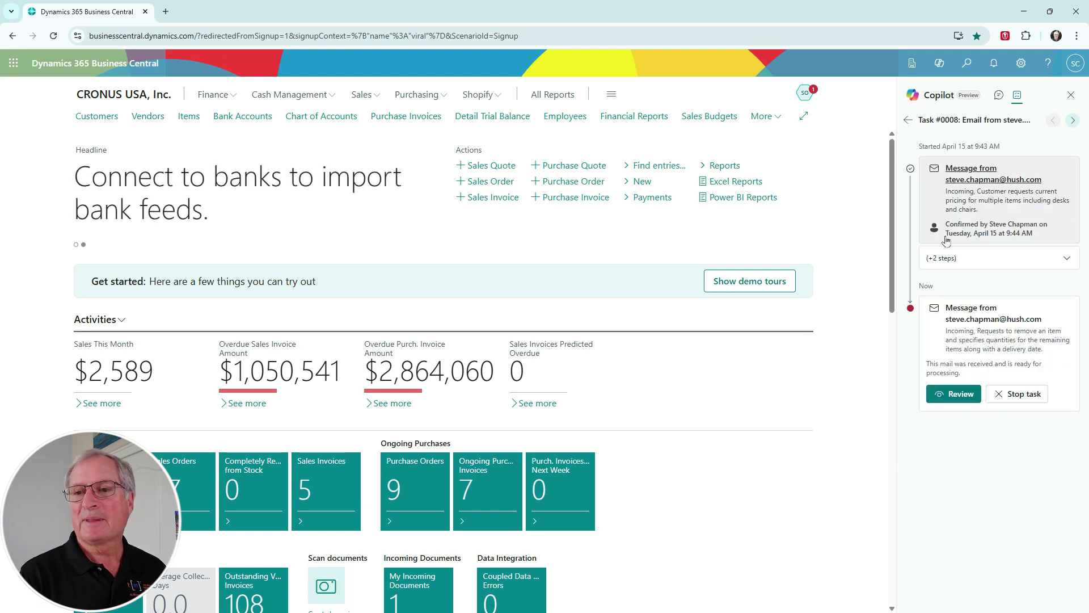
{"action": "left_click", "coordinate": [953, 394]}
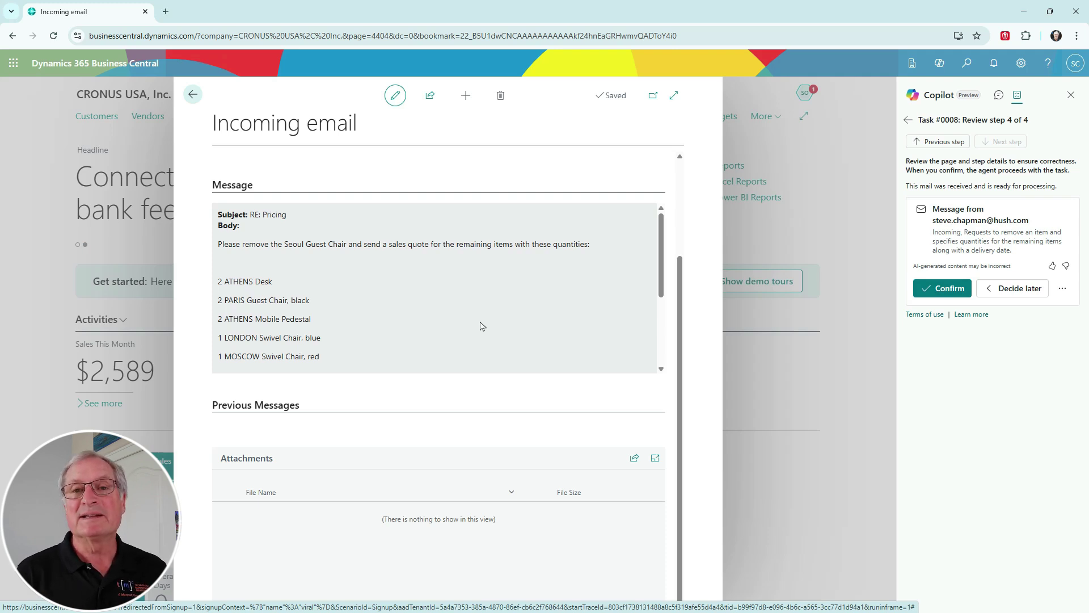
{"action": "left_click", "coordinate": [946, 288]}
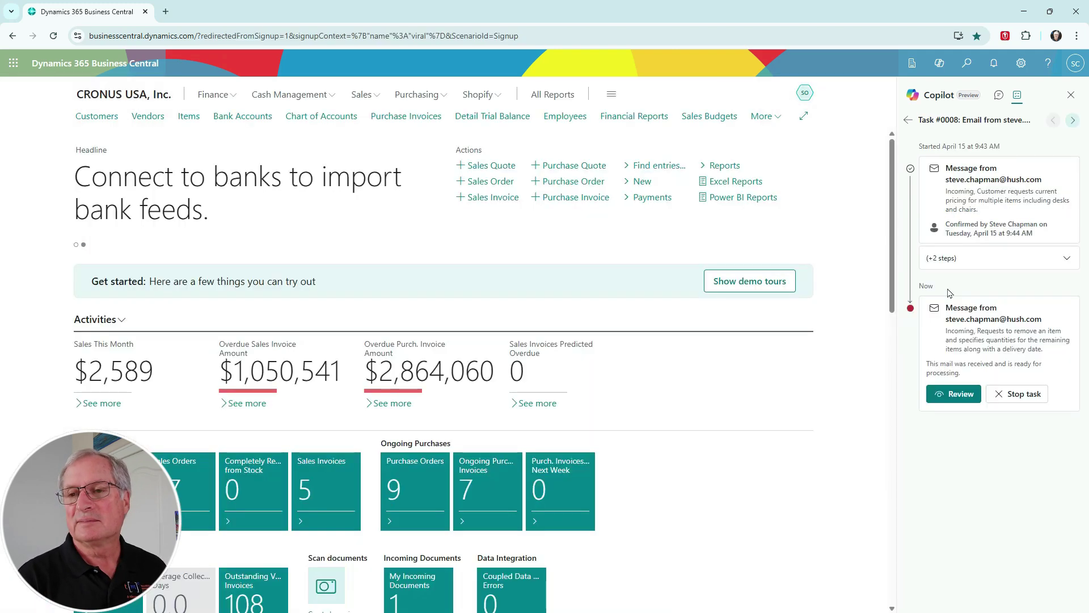
- Review the agent's outgoing email carrying the sales quote through to its closing text and confirm it for sending
{"action": "left_click", "coordinate": [960, 394]}
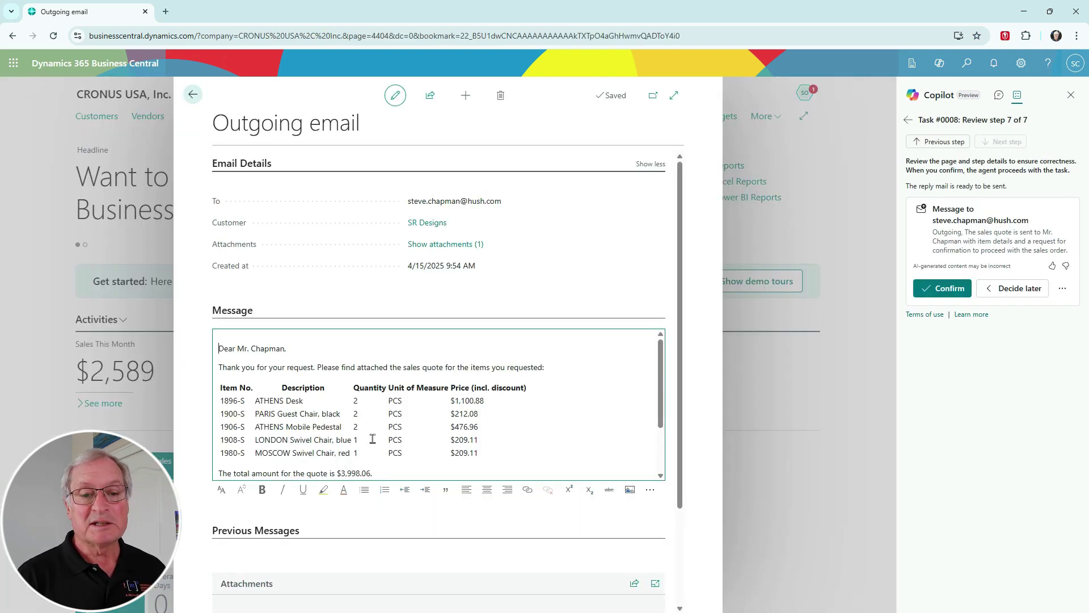
{"action": "scroll", "coordinate": [372, 439], "scroll_direction": "down", "scroll_amount": 2}
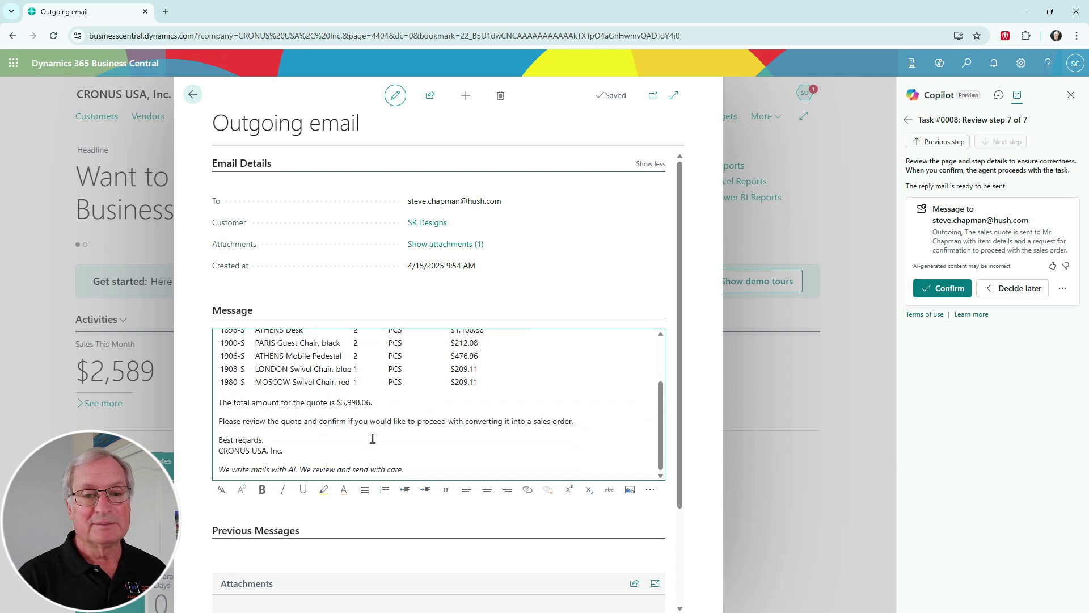
{"action": "scroll", "coordinate": [373, 438], "scroll_direction": "down", "scroll_amount": 1}
{"action": "scroll", "coordinate": [373, 439], "scroll_direction": "up", "scroll_amount": 3}
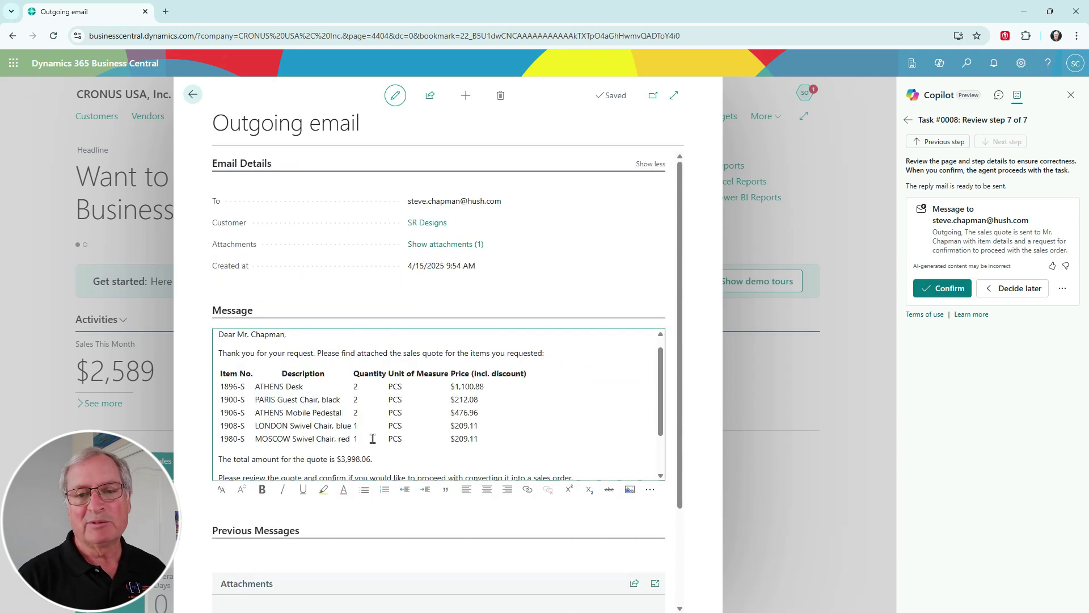
{"action": "left_click", "coordinate": [942, 288]}
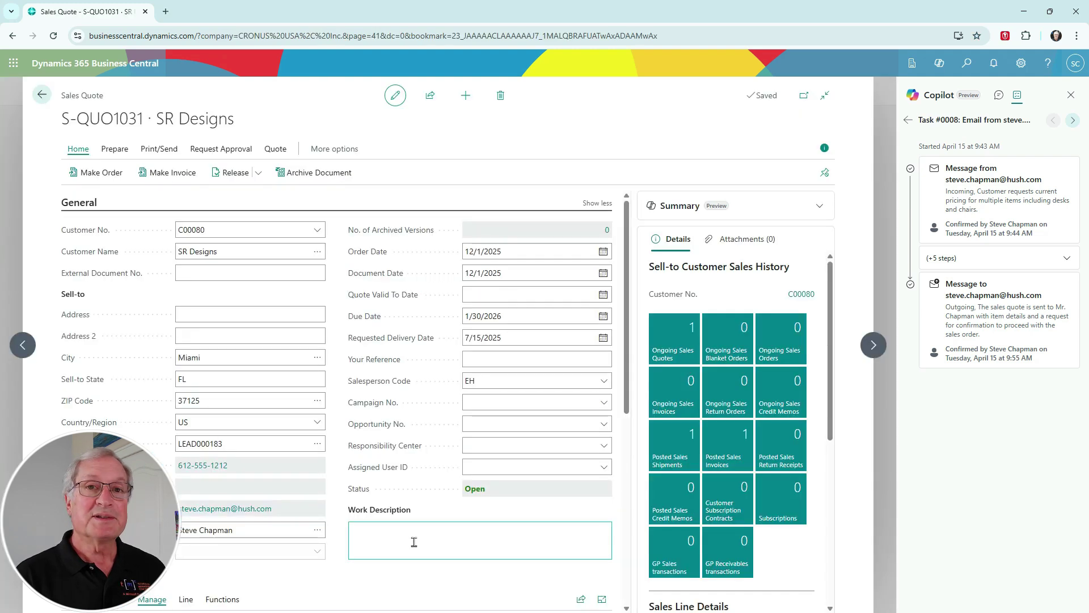
- Examine the SR Designs sales quote's item lines, quantities, prices and requested delivery date
{"action": "scroll", "coordinate": [414, 542], "scroll_direction": "down", "scroll_amount": 4}
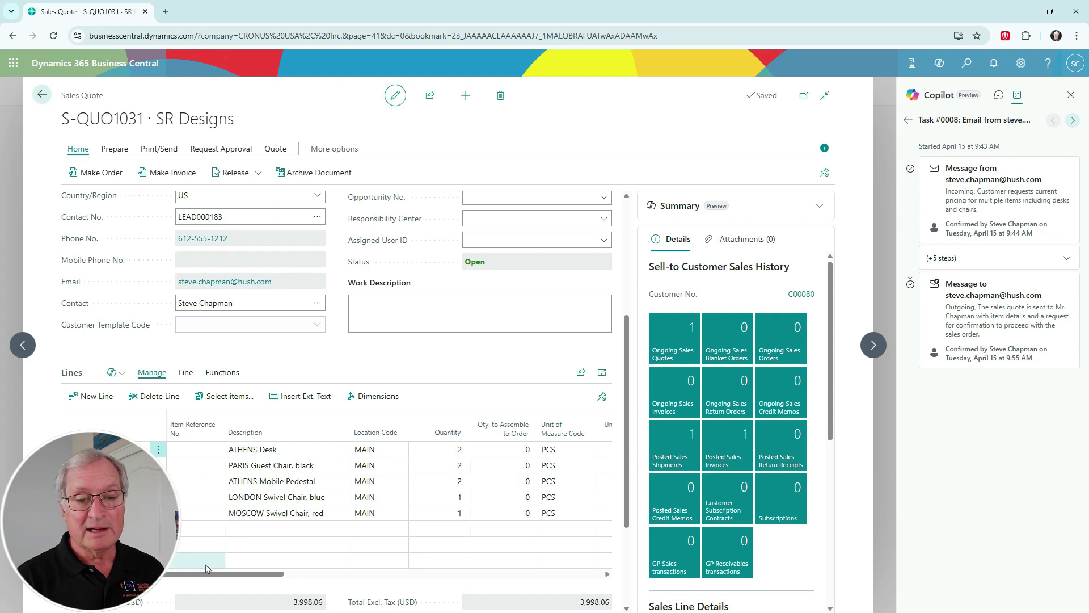
{"action": "left_click_drag", "start_coordinate": [220, 575], "coordinate": [342, 575]}
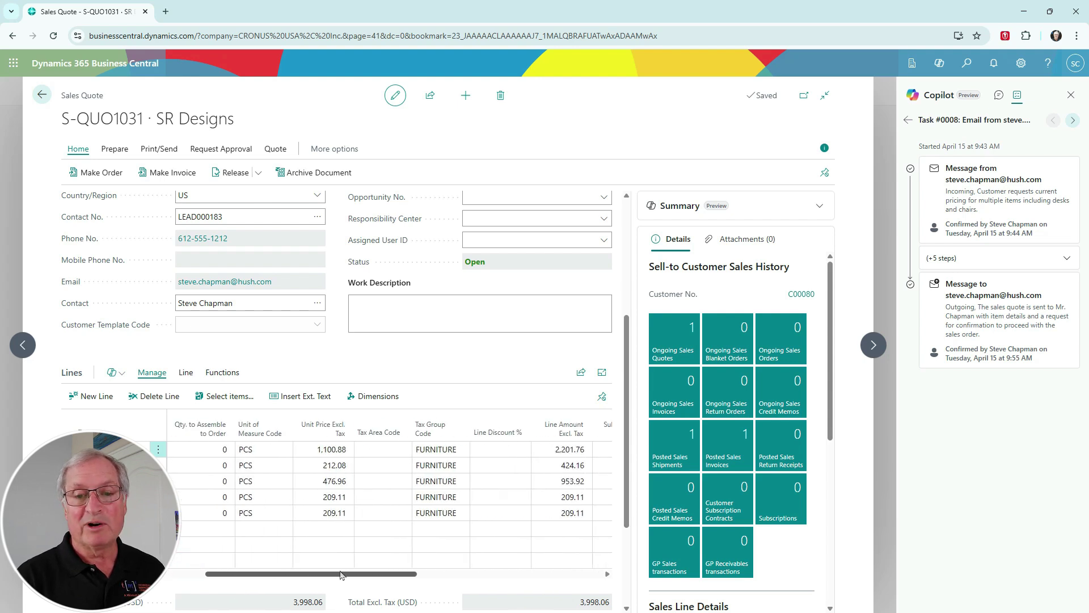
{"action": "scroll", "coordinate": [338, 576], "scroll_direction": "up", "scroll_amount": 3}
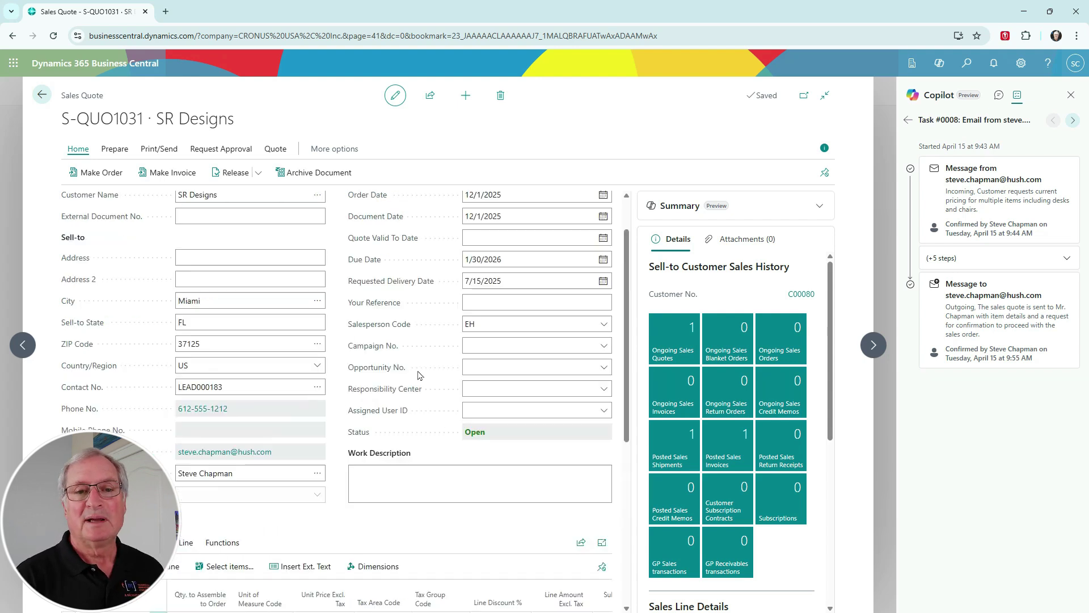
{"action": "mouse_move", "coordinate": [416, 288]}
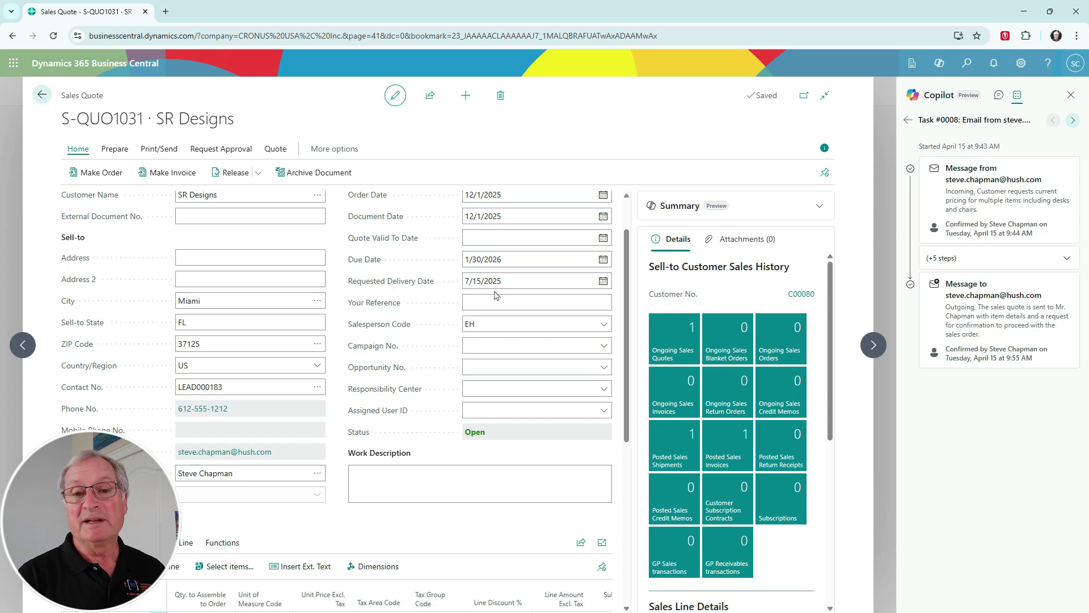
{"action": "scroll", "coordinate": [493, 287], "scroll_direction": "down", "scroll_amount": 4}
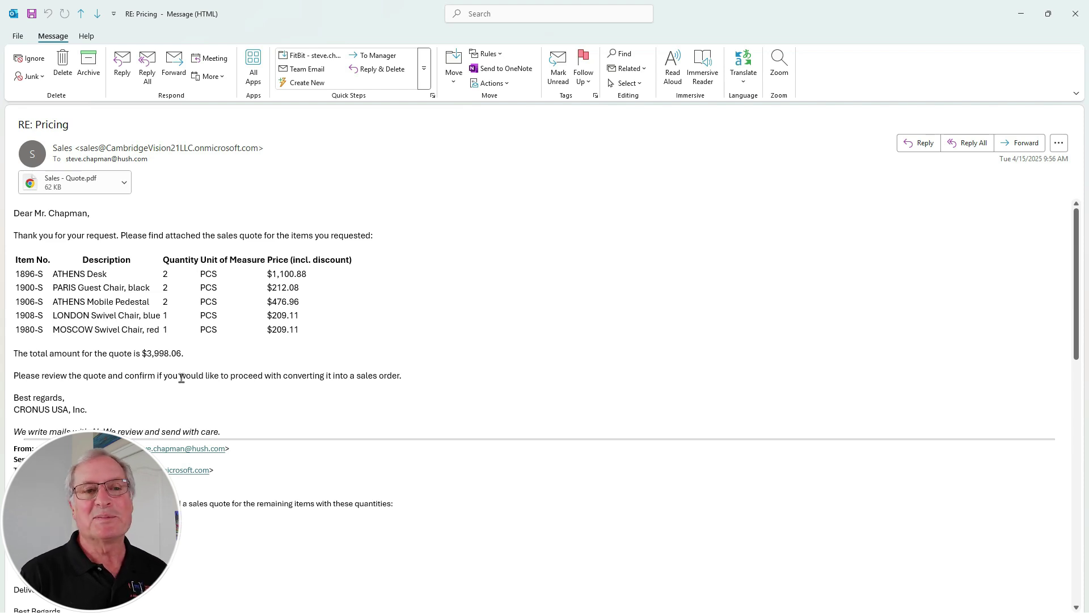
- In Outlook, check the attached Sales - Quote.pdf and send the reply "Please create a sales order from this quote."
{"action": "double_click", "coordinate": [69, 181]}
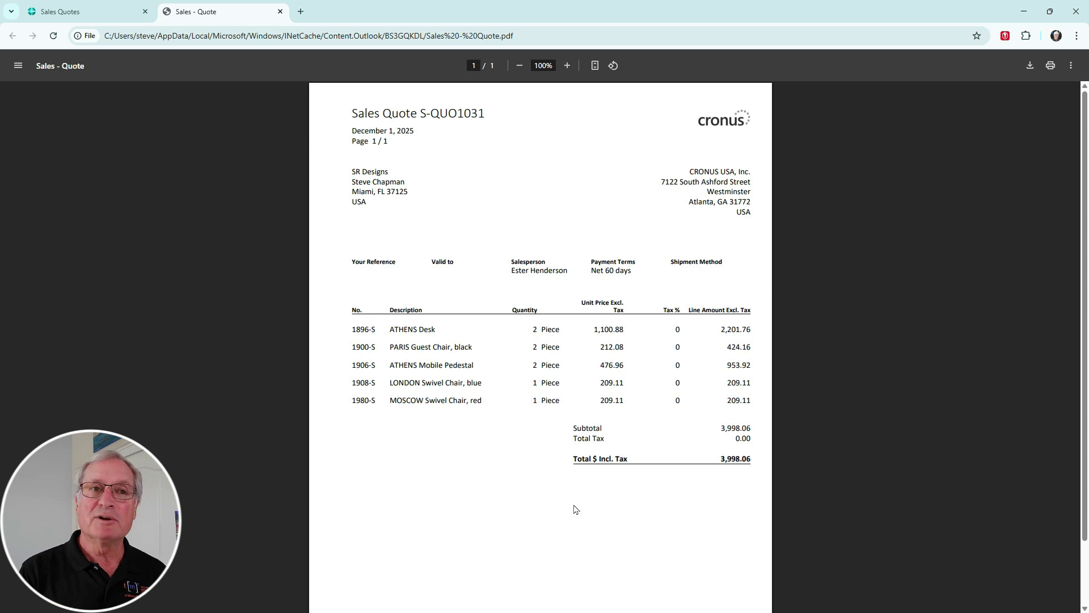
{"action": "key", "text": "alt+Tab"}
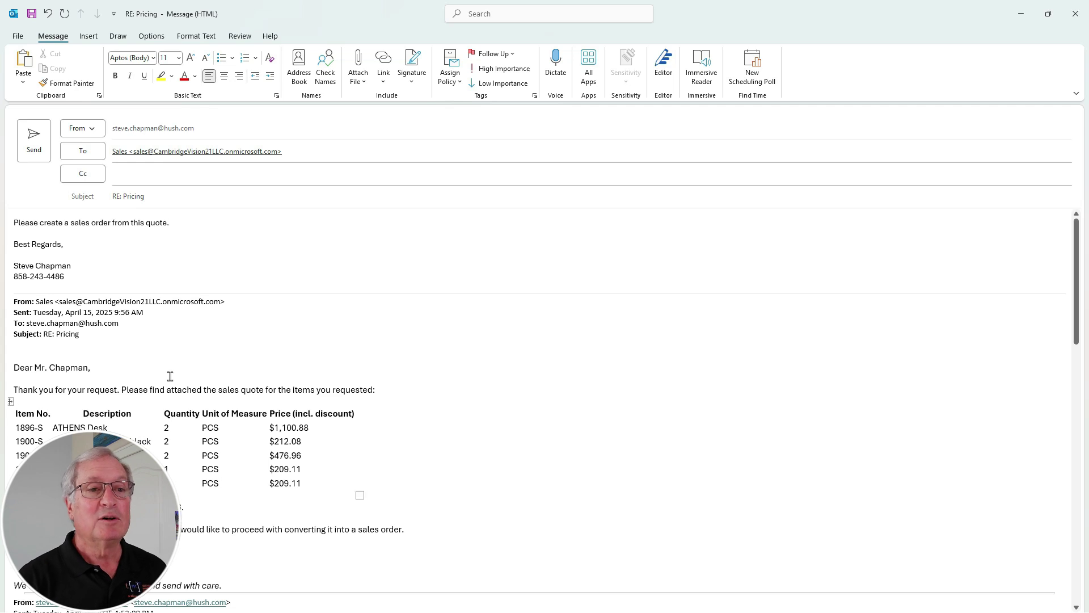
{"action": "left_click", "coordinate": [40, 143]}
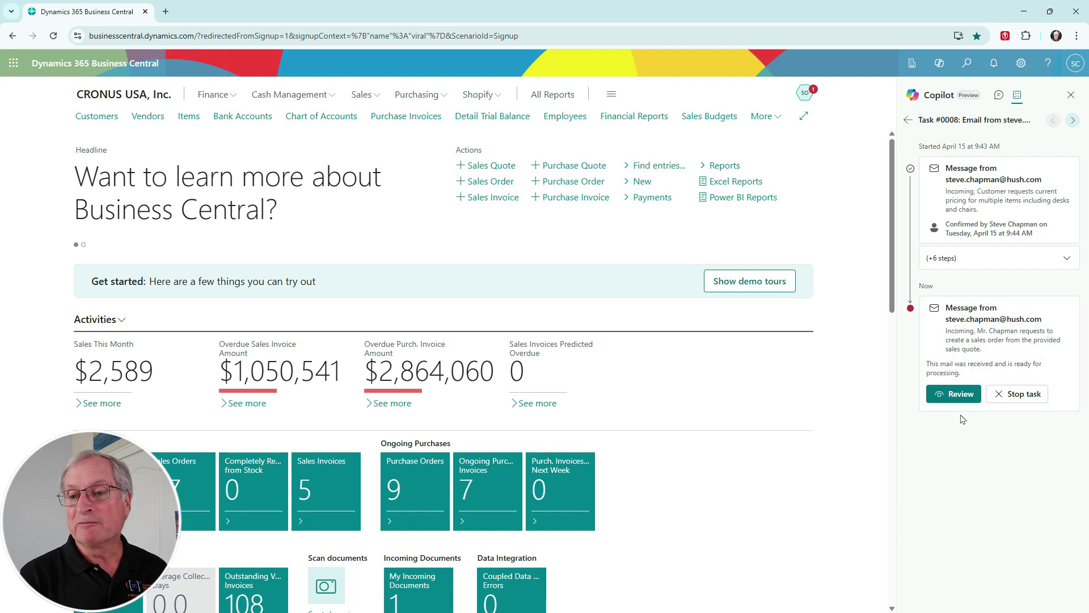
- In Business Central, review and confirm the customer's incoming sales order request and the agent's outgoing reply with the order confirmation
{"action": "left_click", "coordinate": [953, 397]}
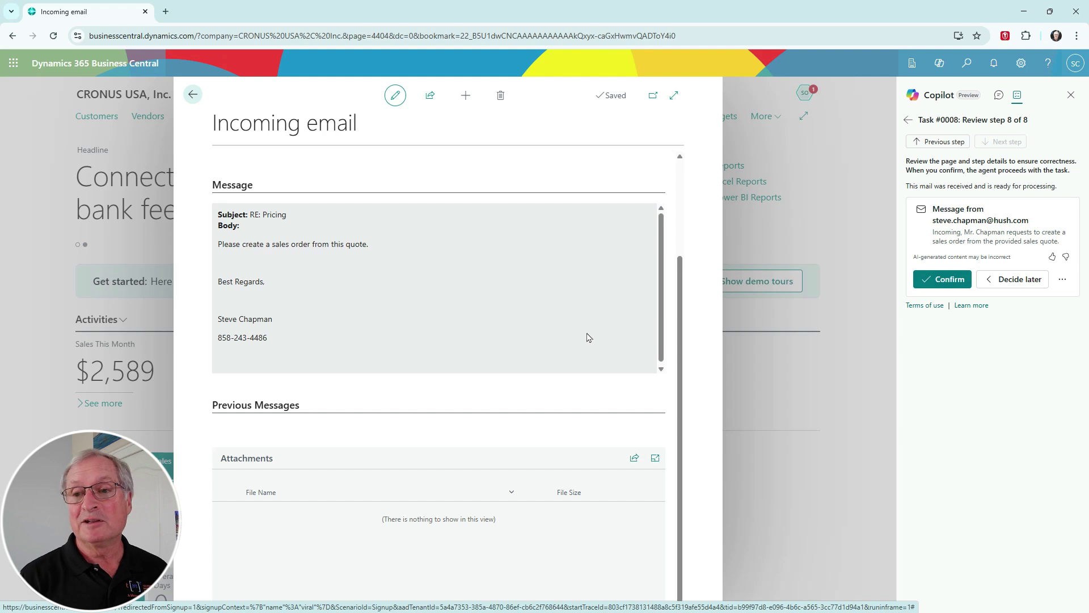
{"action": "left_click", "coordinate": [941, 281]}
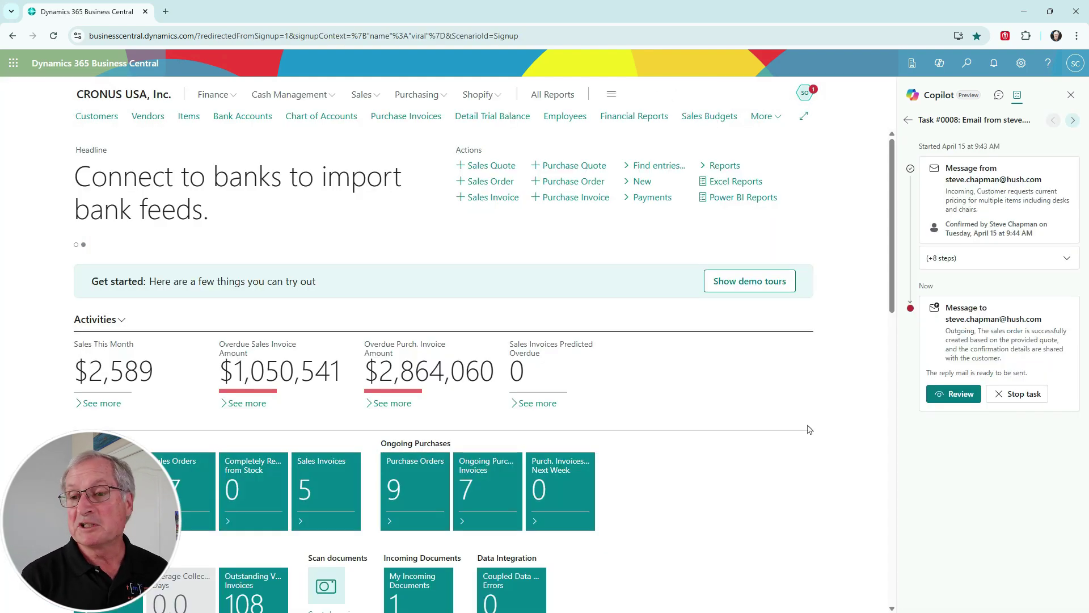
{"action": "left_click", "coordinate": [962, 395]}
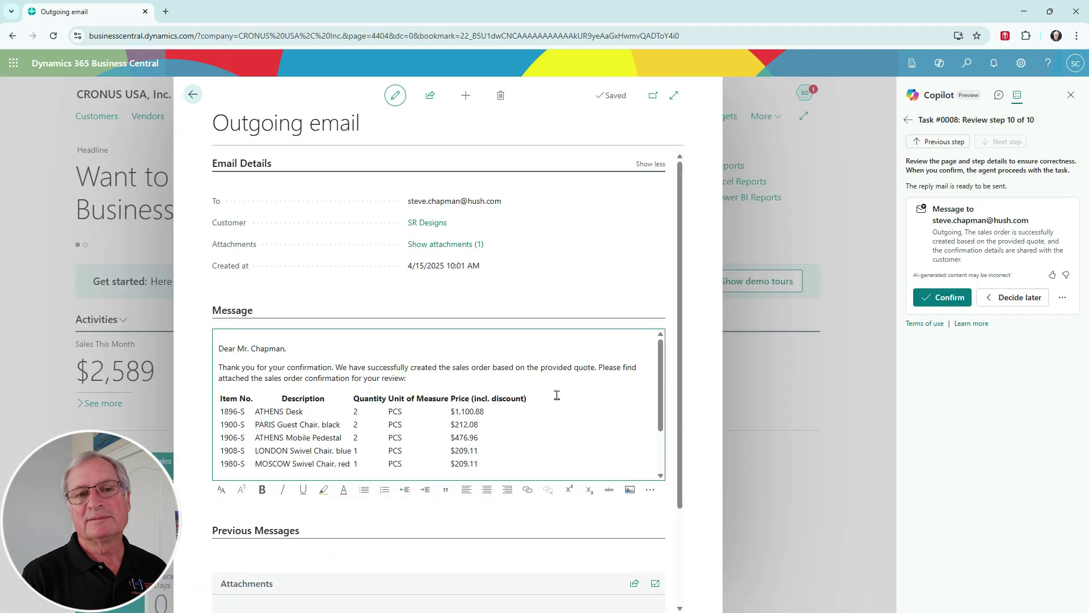
{"action": "left_click", "coordinate": [945, 299]}
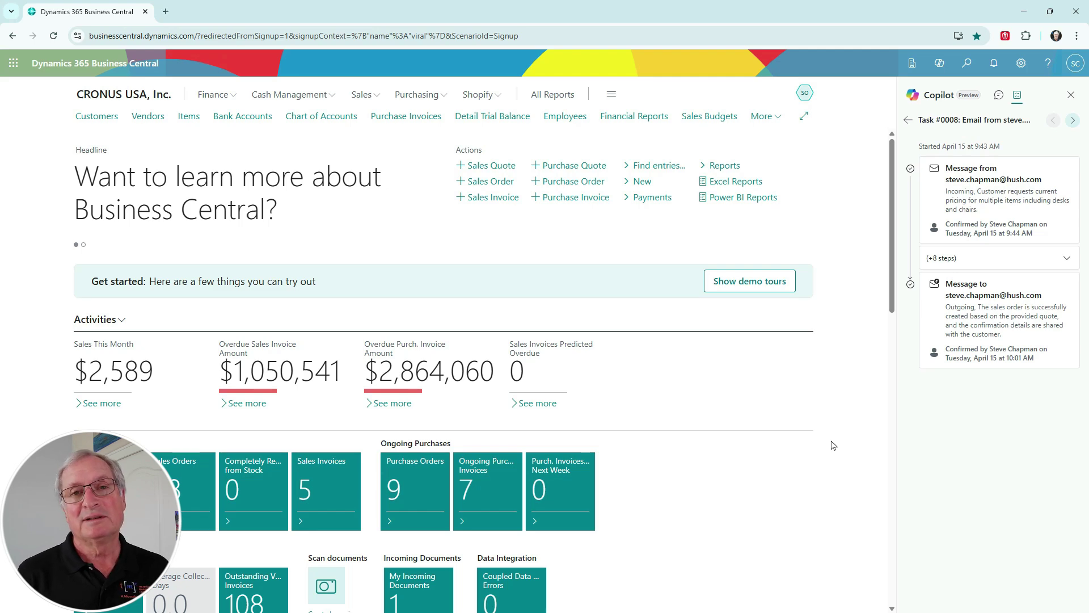
- Open the list of sales quotes and check whether the SR Designs quote is still listed
{"action": "left_click", "coordinate": [362, 94]}
{"action": "left_click", "coordinate": [181, 119]}
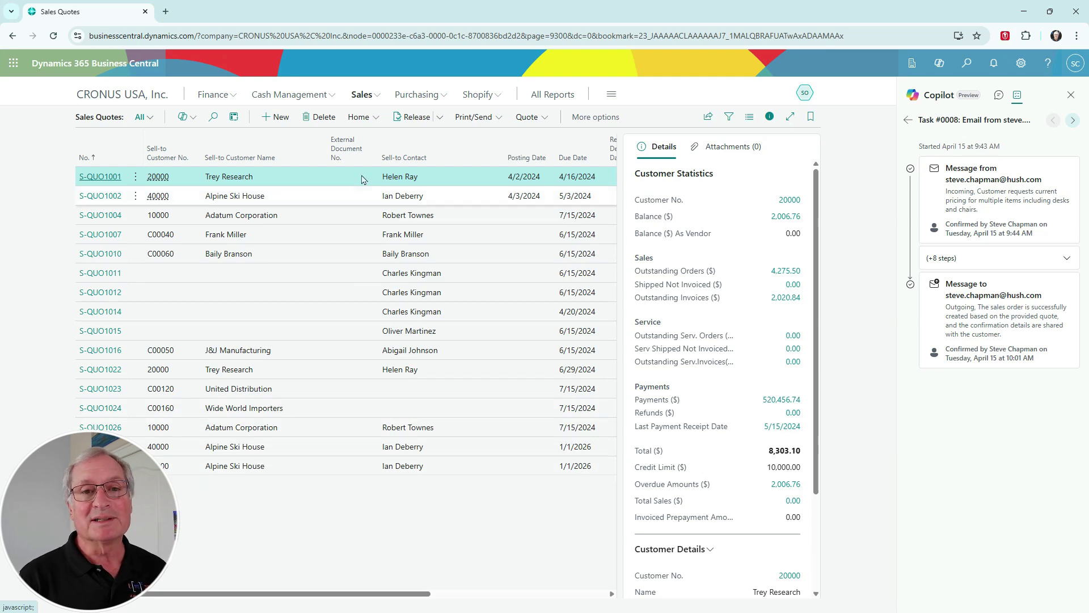
{"action": "left_click", "coordinate": [377, 97]}
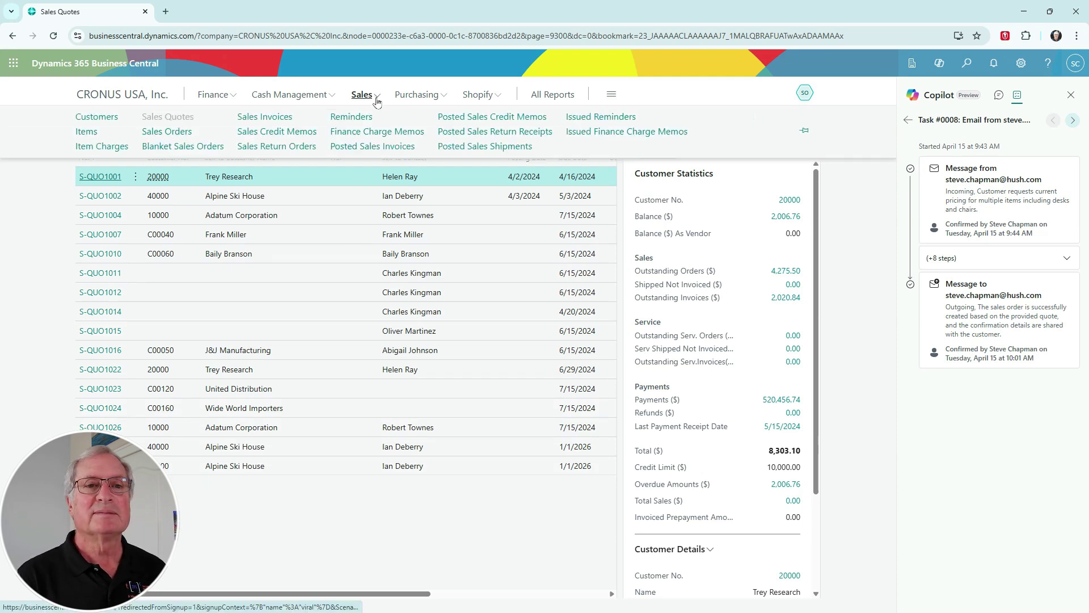
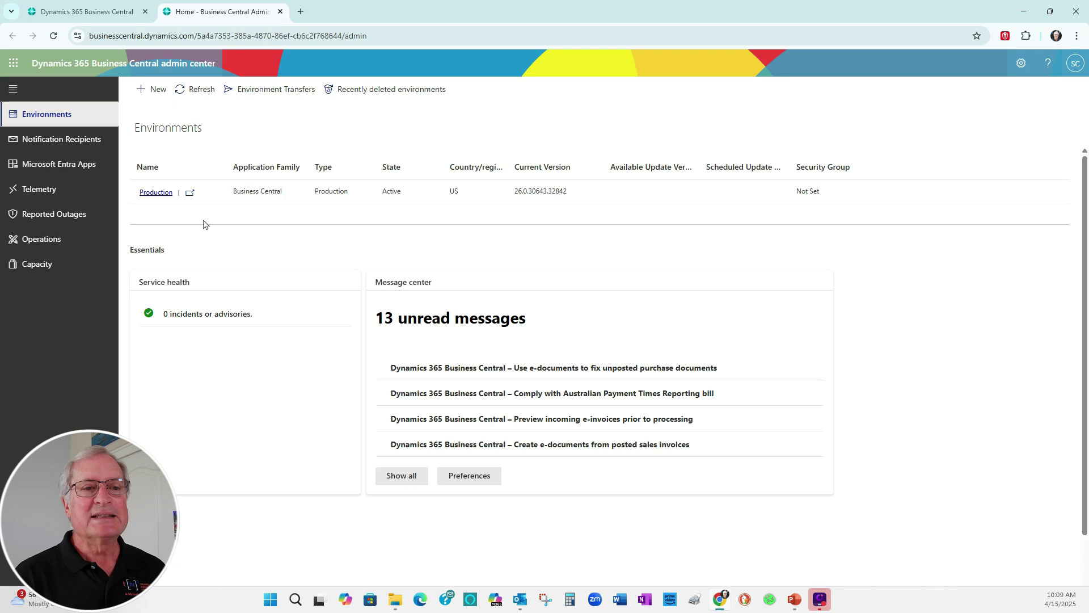
- In the Business Central admin center, examine the Production environment's details, including its linked Power Platform environment and billing policy
{"action": "left_click", "coordinate": [156, 193]}
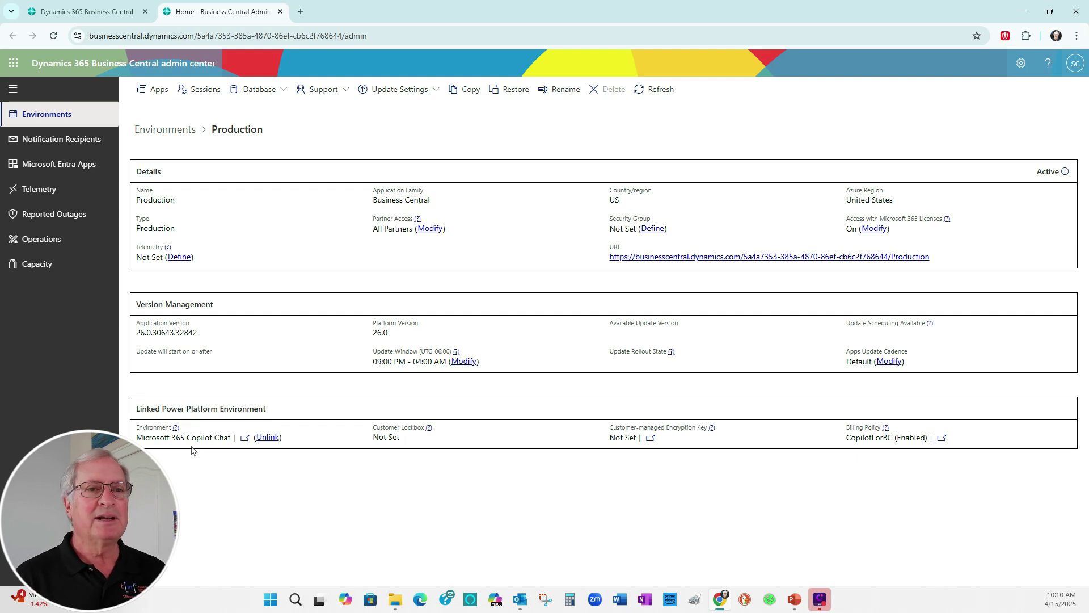
{"action": "key", "text": "alt+Tab"}
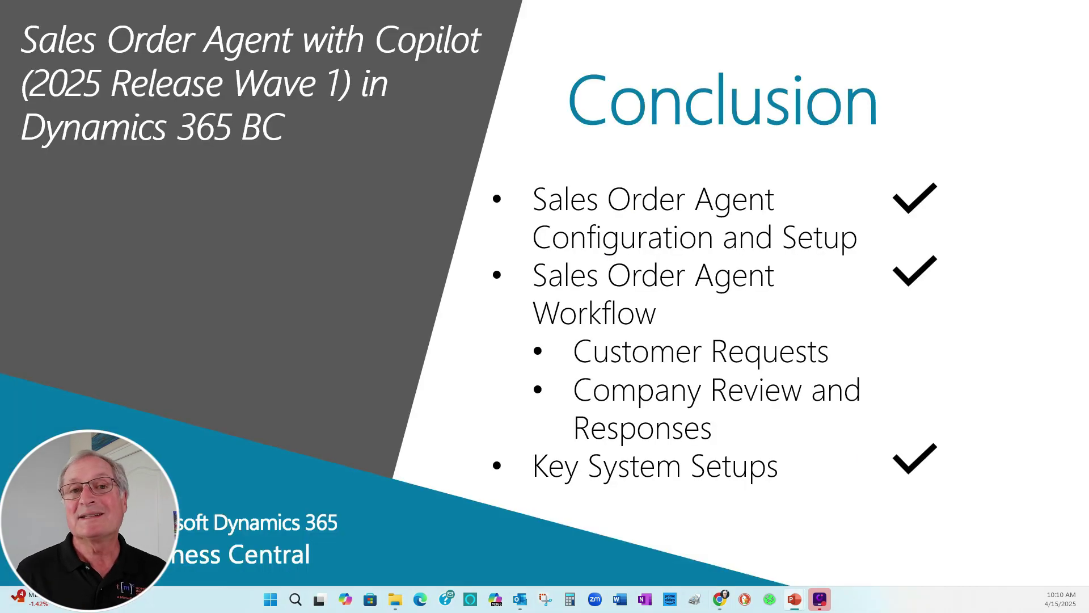